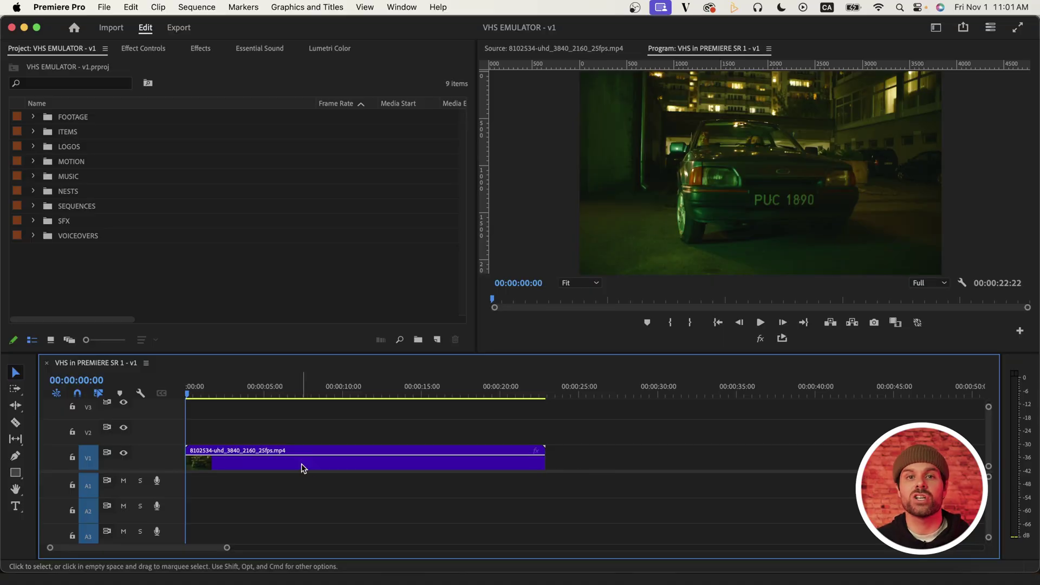
Step: Set Lumetri Creative Faded Film to 50 and Sharpen to -50 on the car clip, then copy it to V2
click(301, 463)
click(329, 49)
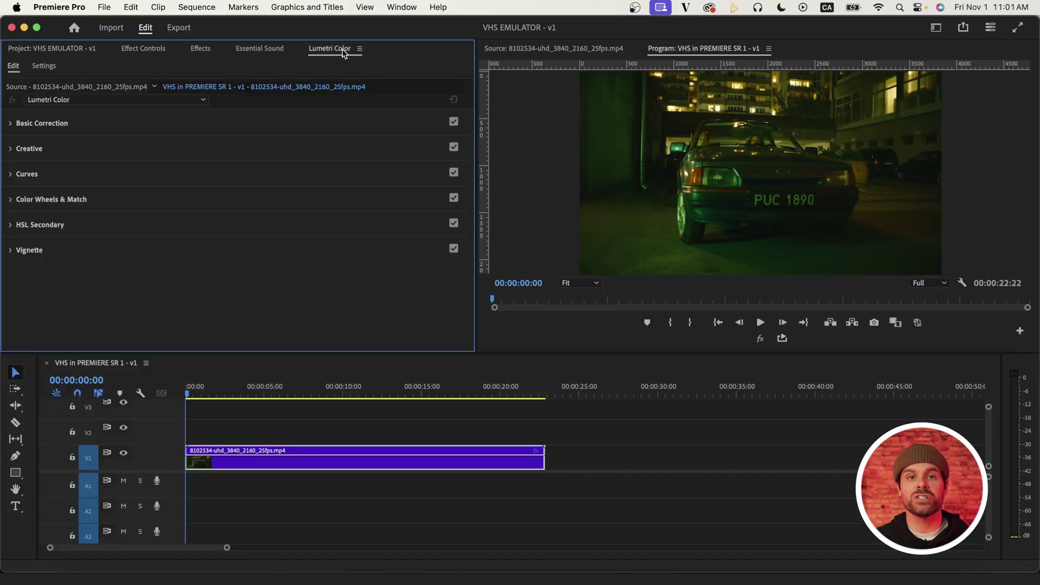
click(11, 149)
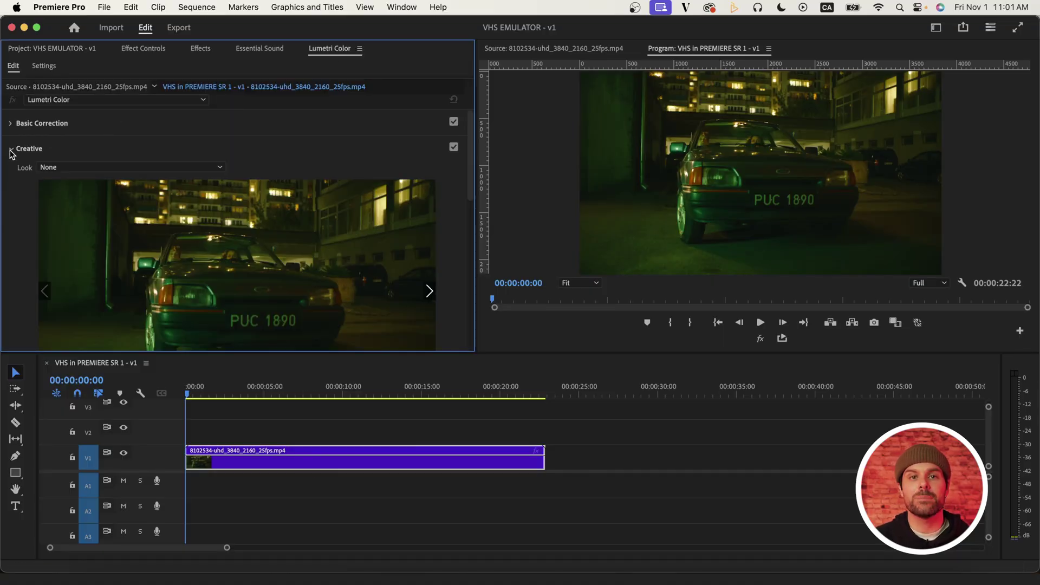
scroll(15, 200, down, 5)
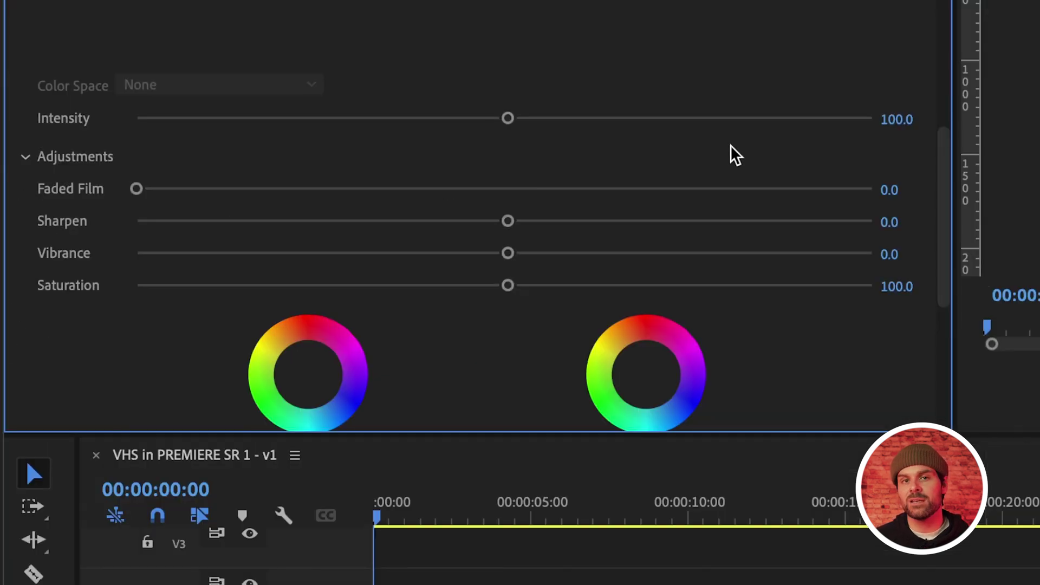
text(50)
key(Return)
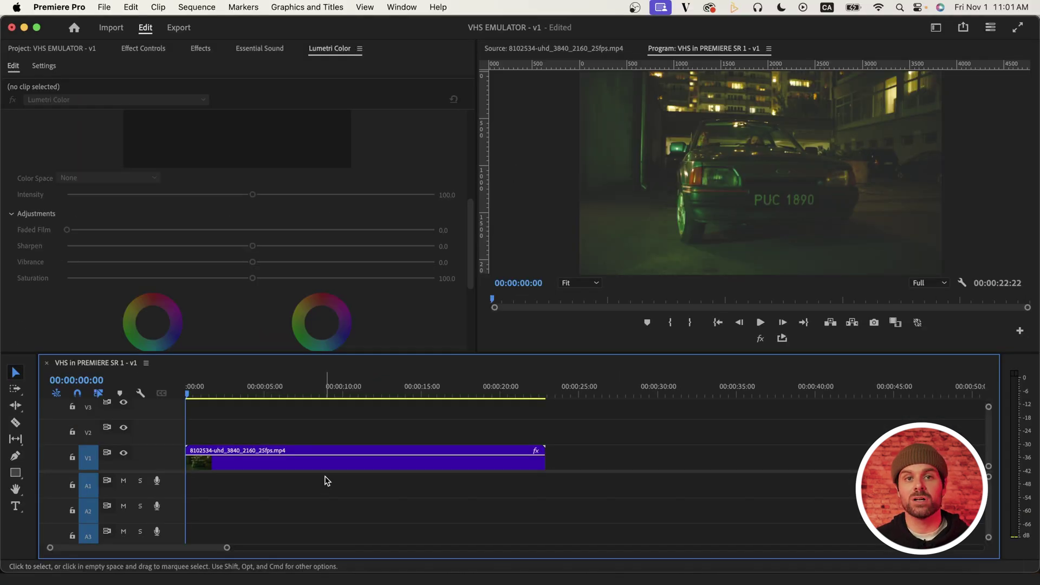
click(330, 466)
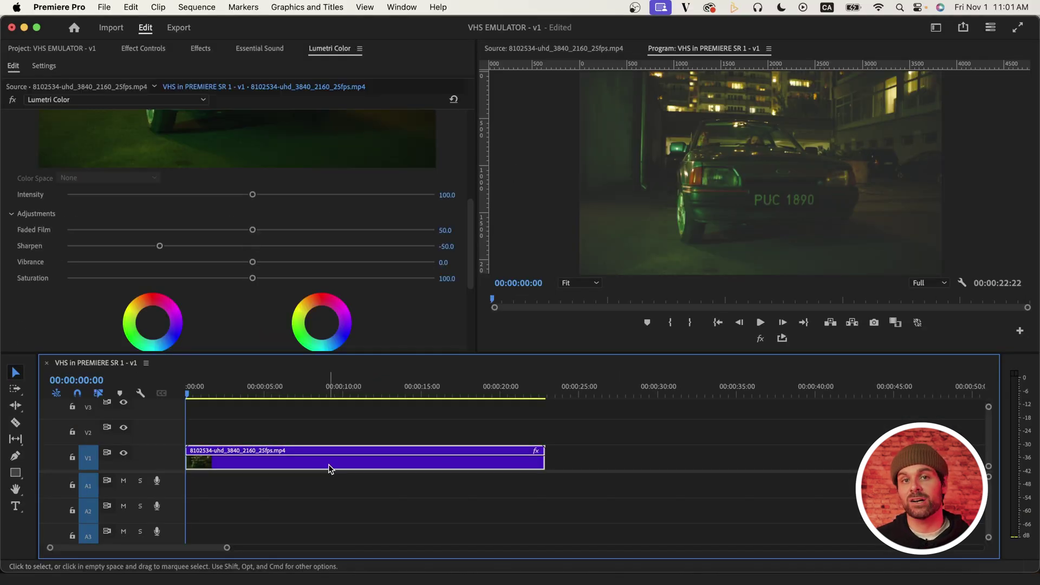
drag(330, 467, 332, 417)
Step: Set the duplicate clip's Opacity blend mode to Lighten
click(145, 47)
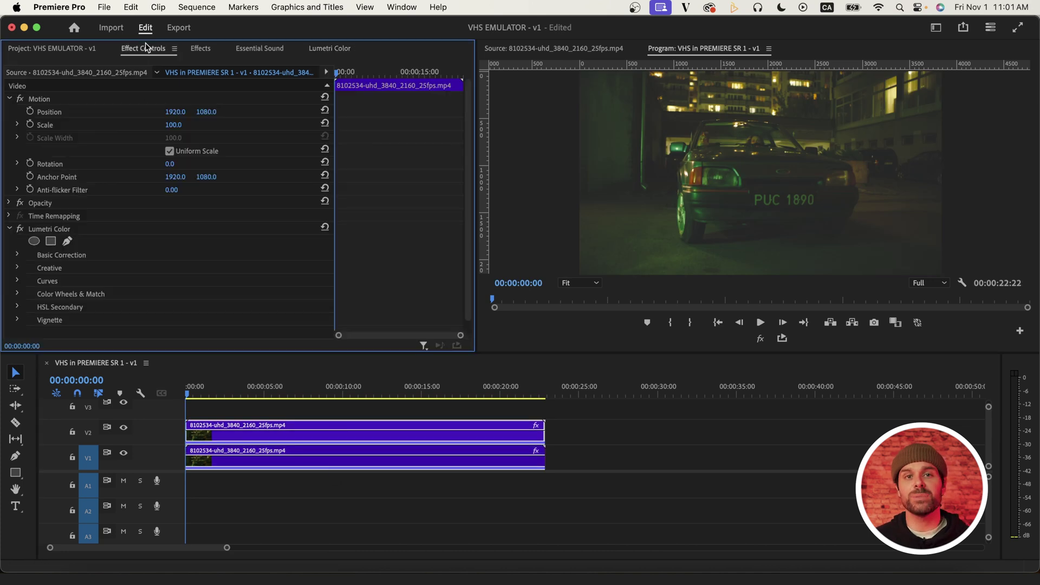
click(9, 202)
click(205, 243)
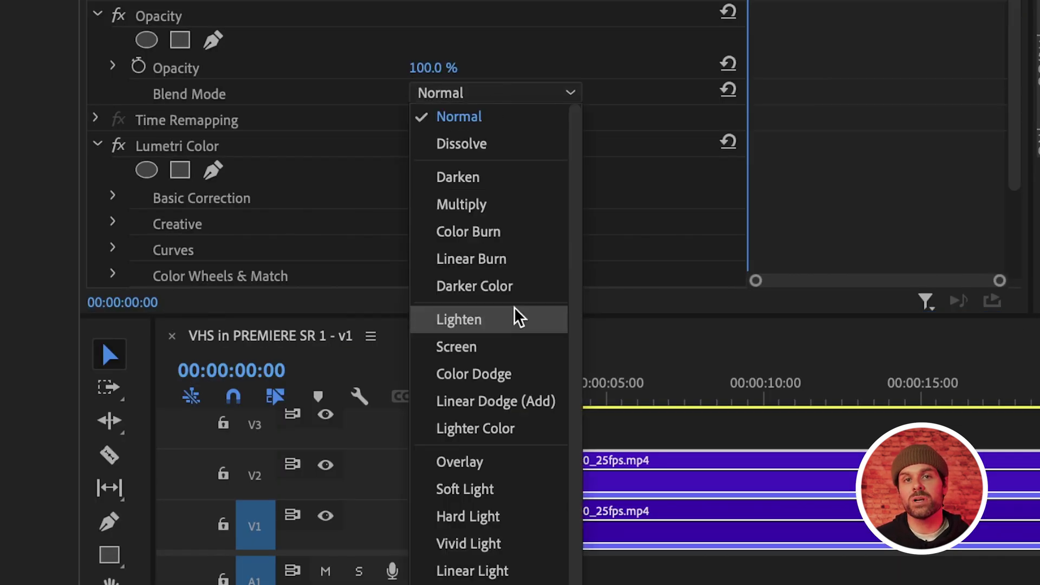
click(218, 353)
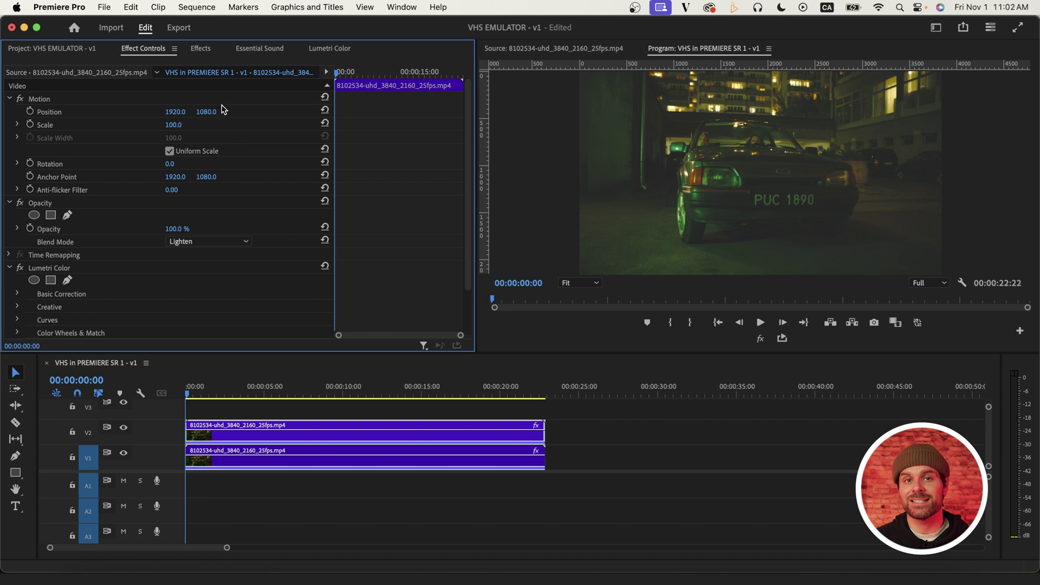
Step: Apply the ASC CDL effect with Green and Blue Slope set to 0
click(182, 49)
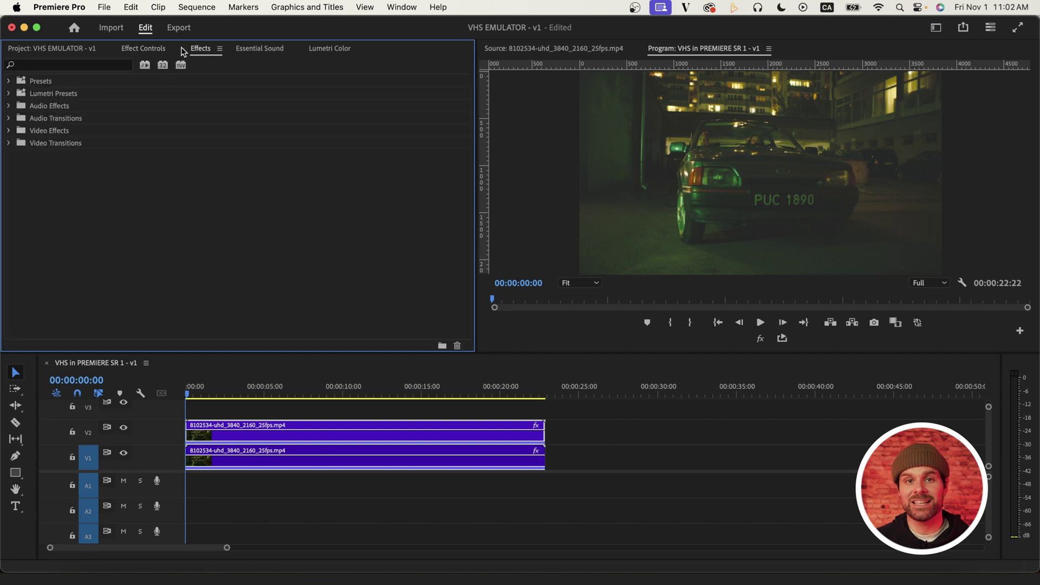
text(ASC)
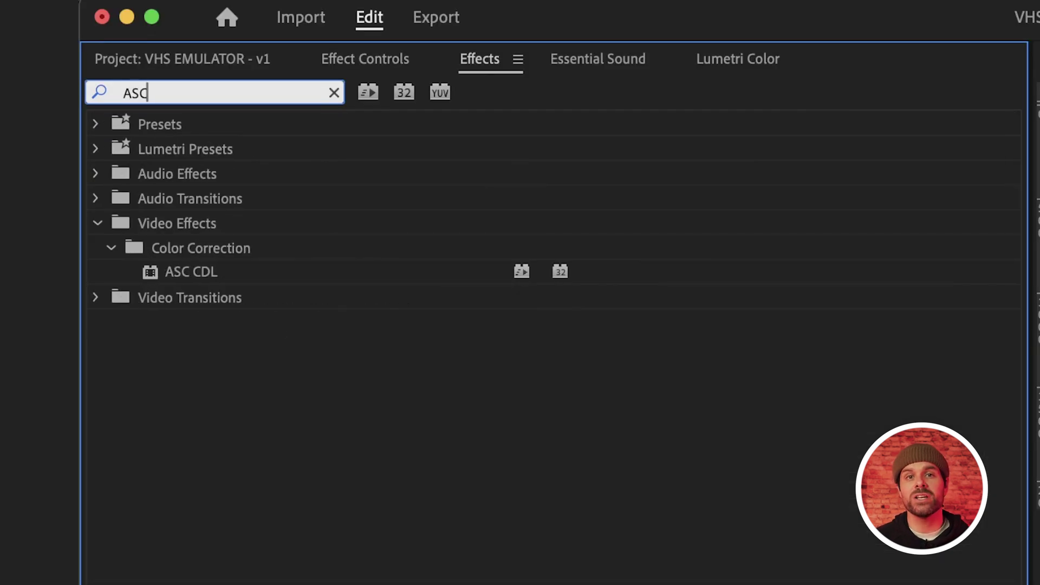
click(217, 270)
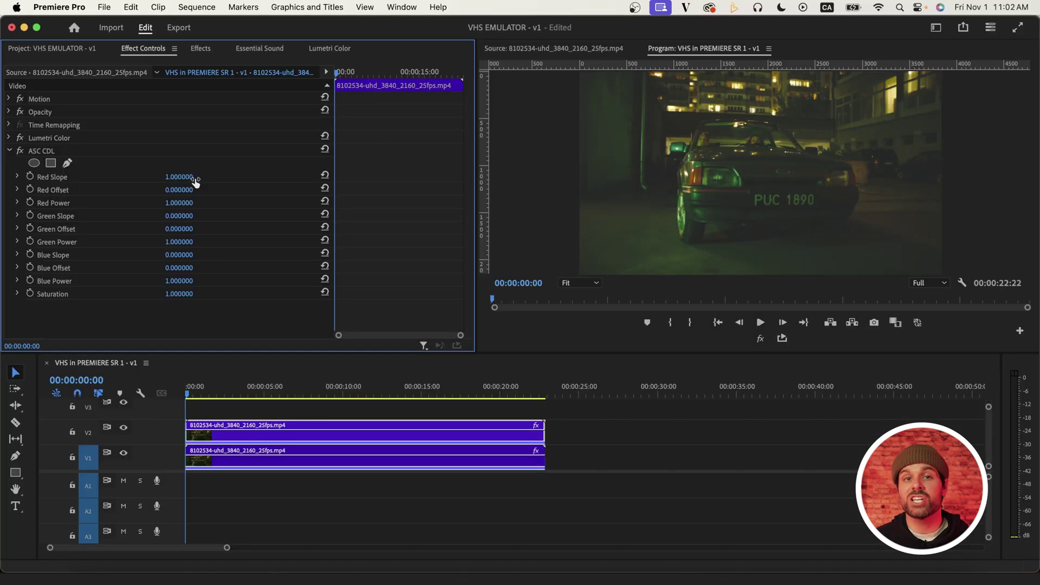
click(200, 48)
Step: Apply Gaussian Blur to the V2 clip with Blurriness 50, limited to horizontal blur
click(128, 65)
text(gaussian)
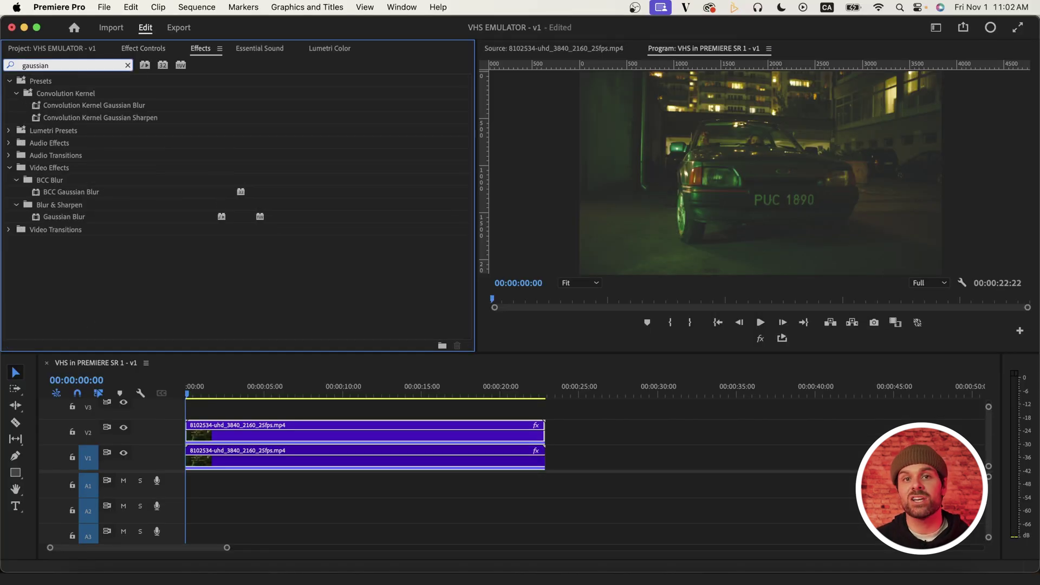
click(95, 218)
drag(324, 432, 324, 432)
click(144, 48)
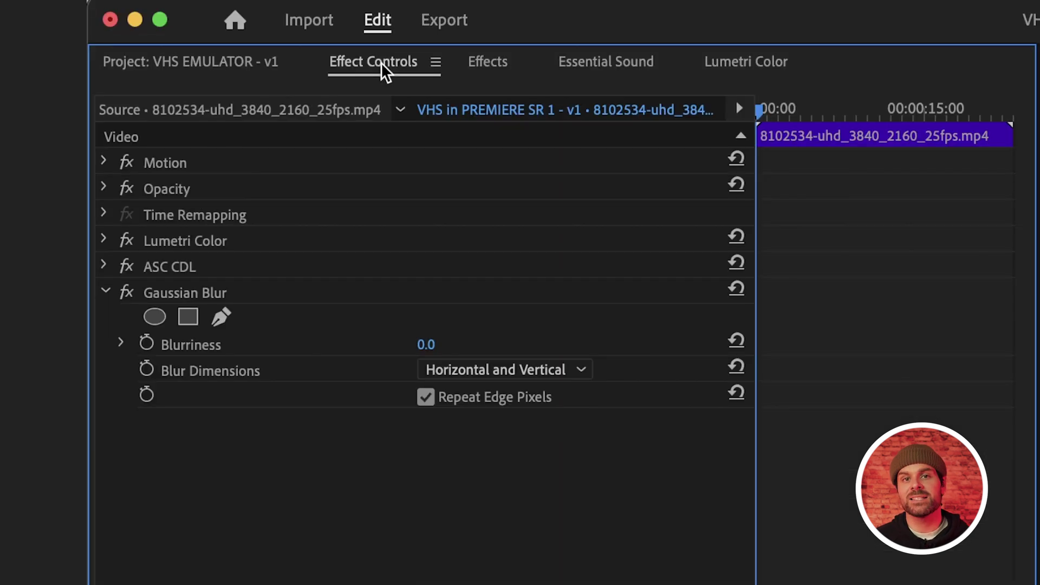
click(478, 371)
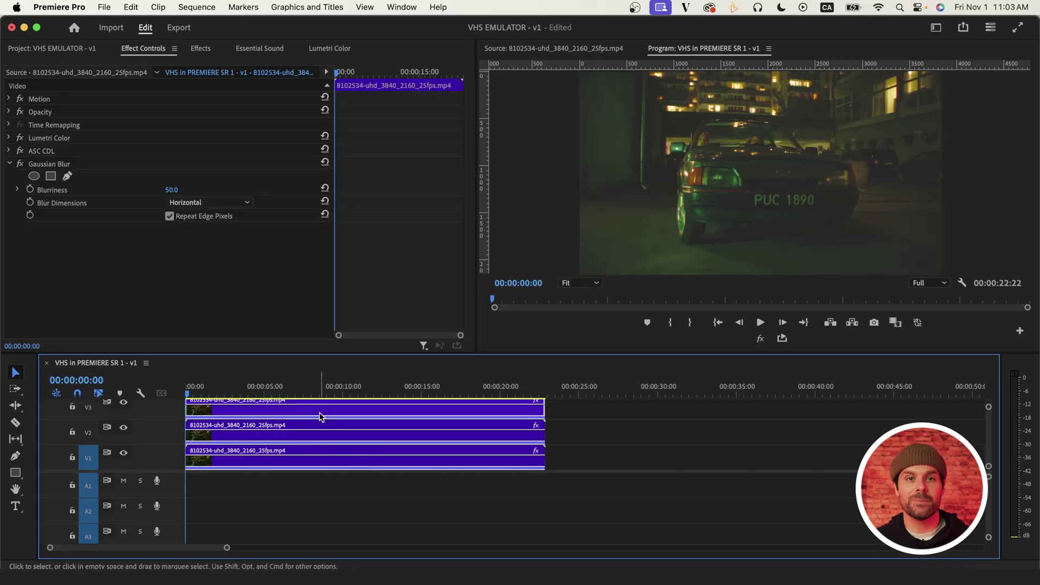
click(8, 151)
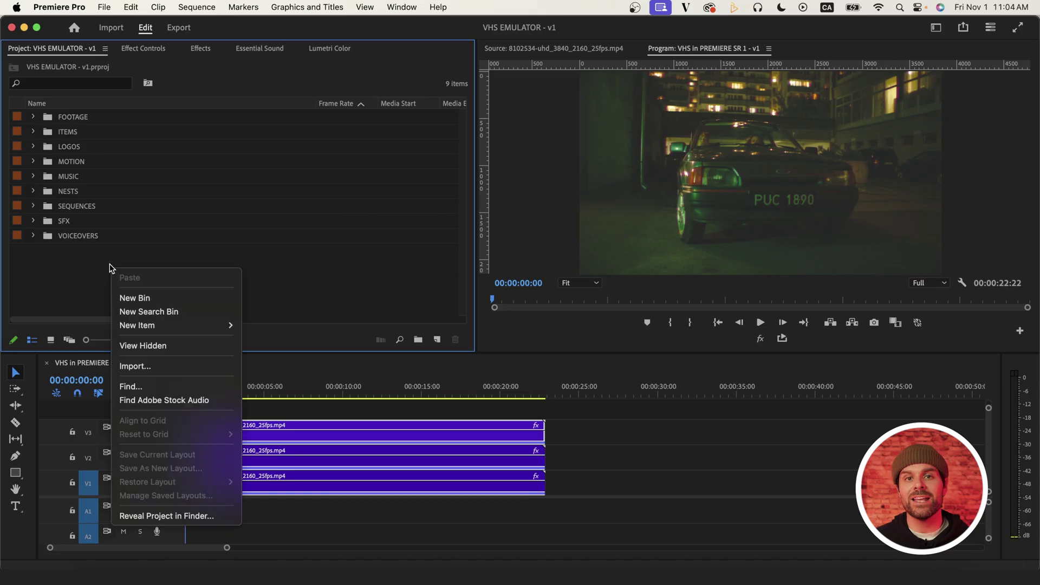
Step: Create an adjustment layer and stretch it above the clips to their end
mouse_move(179, 325)
click(309, 365)
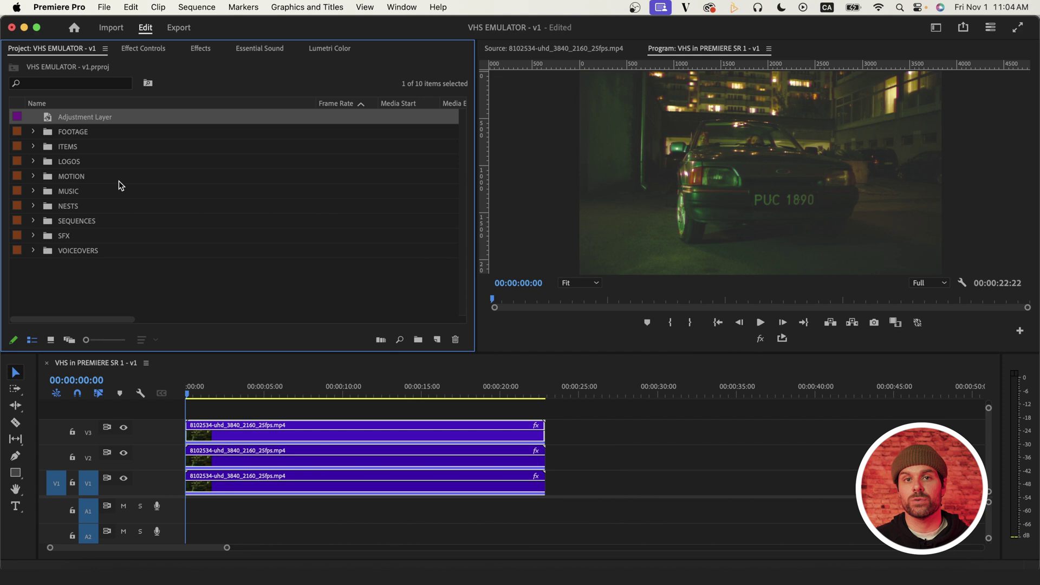
drag(121, 184, 192, 415)
drag(263, 408, 545, 408)
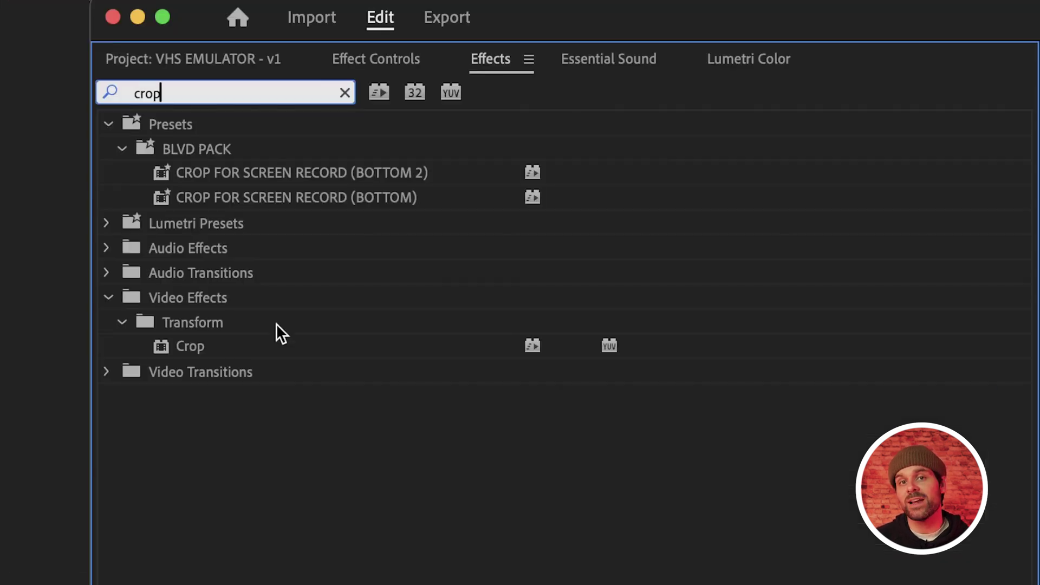
Step: Apply Crop to the adjustment layer, cropping 14% from the left and right
click(89, 188)
drag(267, 343, 274, 430)
click(454, 287)
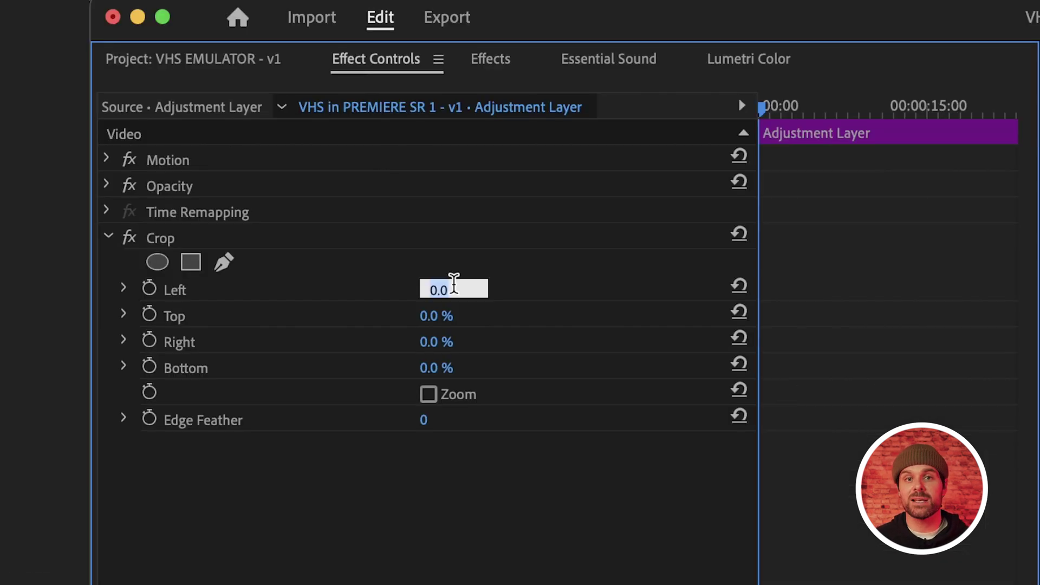
text(14)
key(Return)
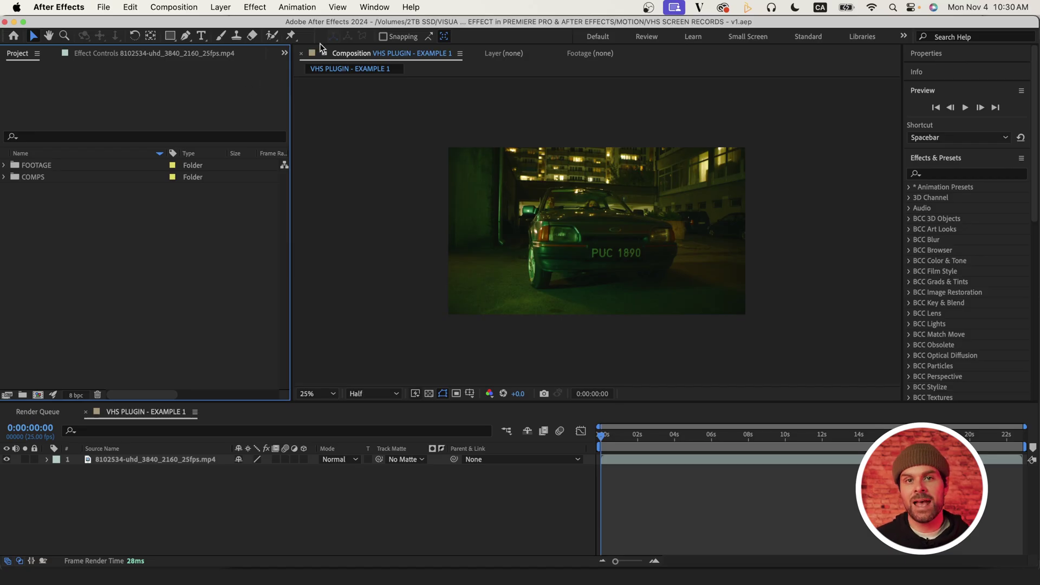
Step: Launch VHScam from Window > Extensions on the 'VHS PLUGIN - EXAMPLE 1' composition
click(367, 8)
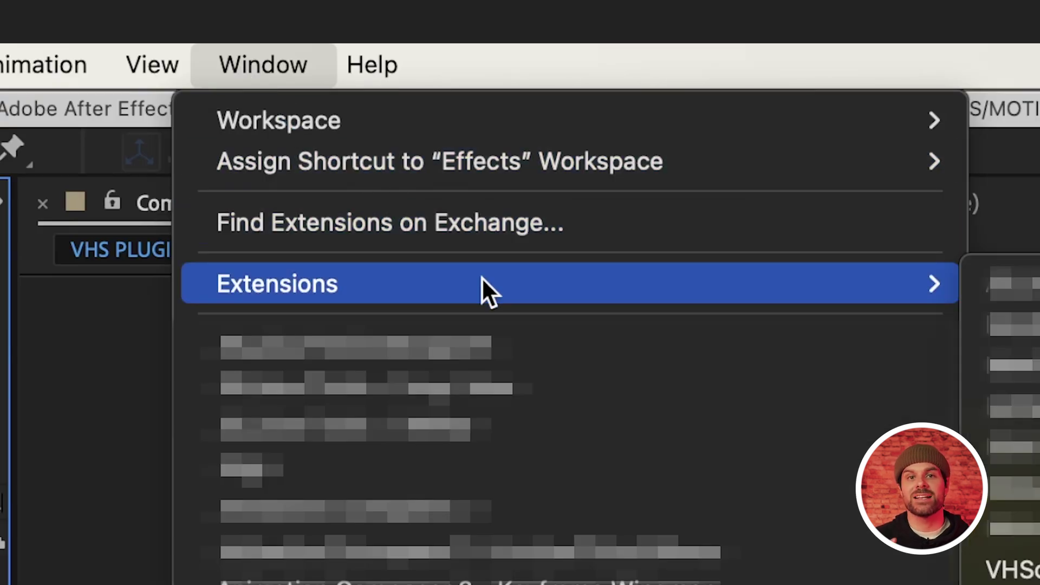
mouse_move(480, 278)
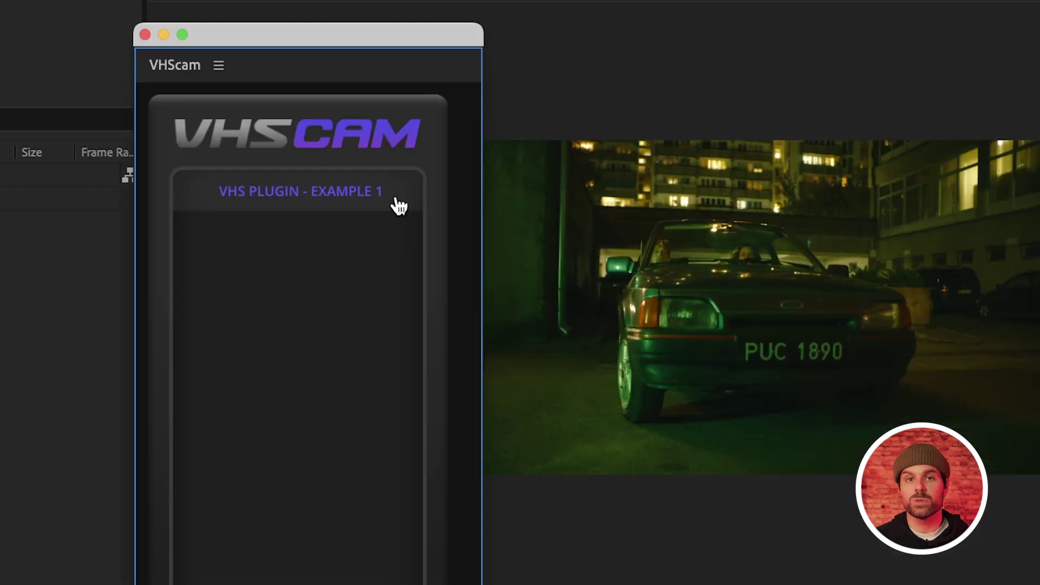
click(385, 205)
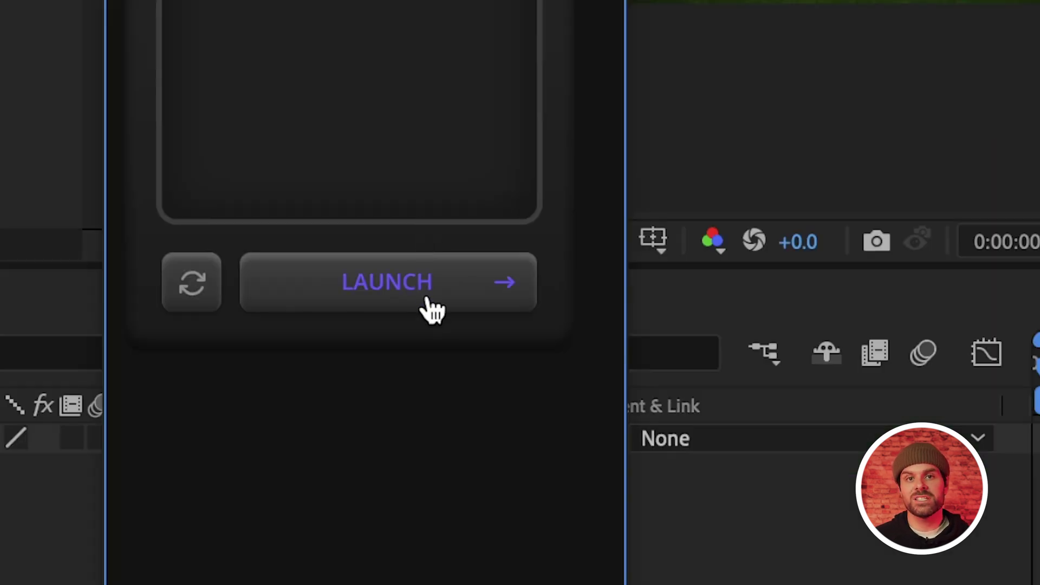
click(431, 306)
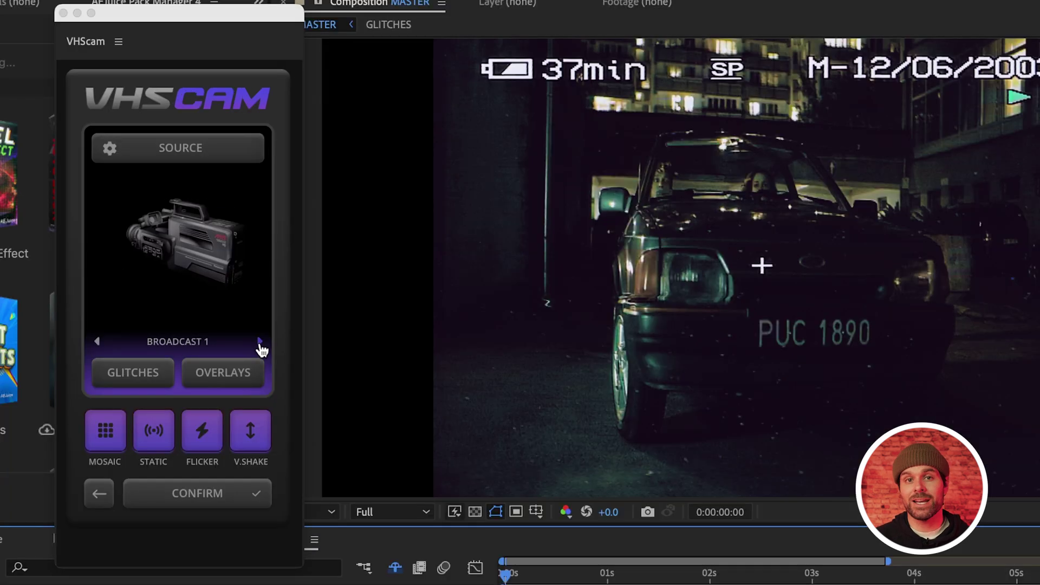
Step: Step the camera preset through Broadcast 2 and Camcorder 1–3 to Point & Shoot
click(230, 280)
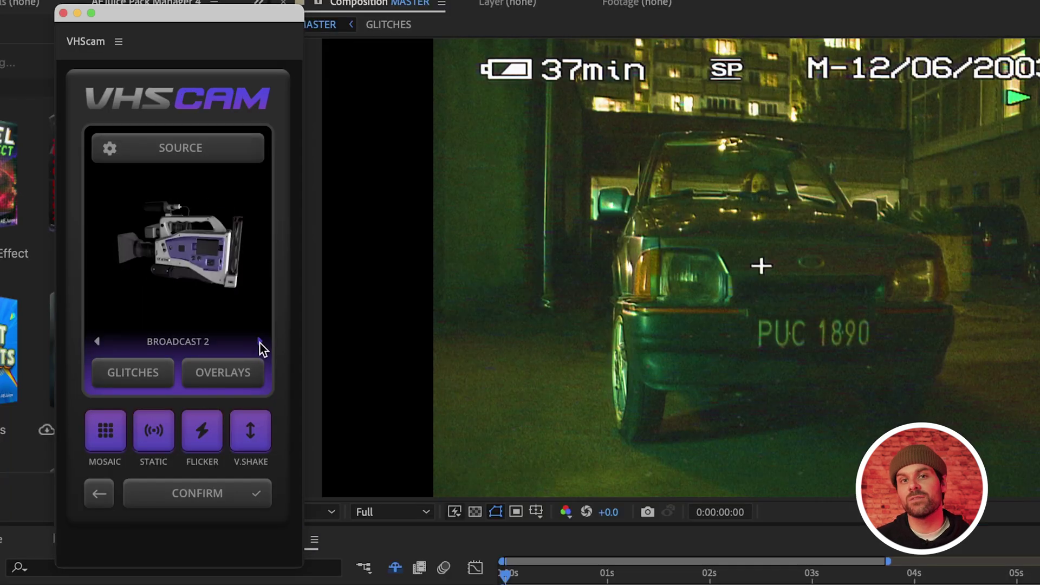
click(260, 342)
click(260, 342)
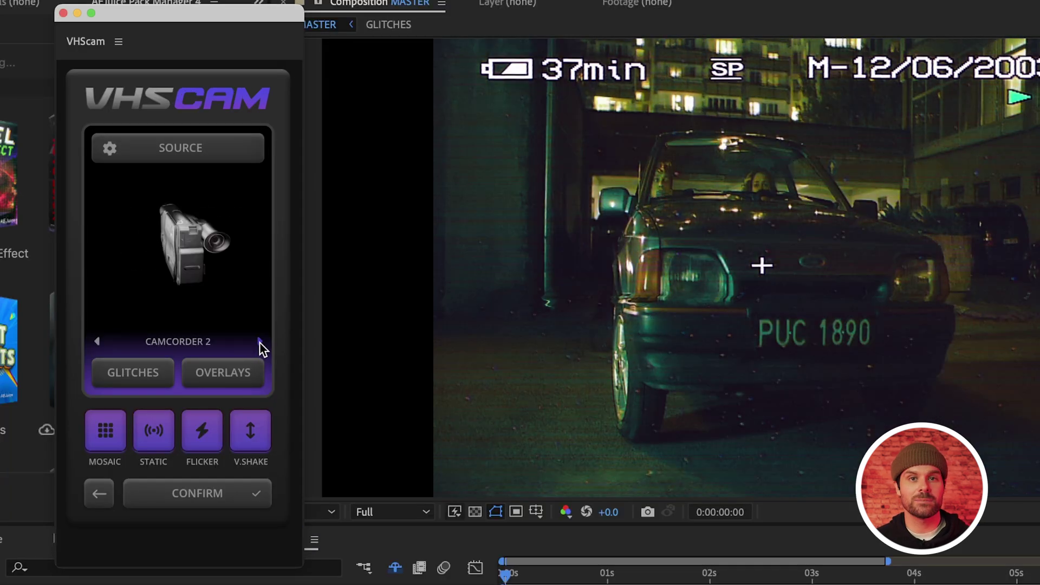
click(260, 342)
click(260, 342)
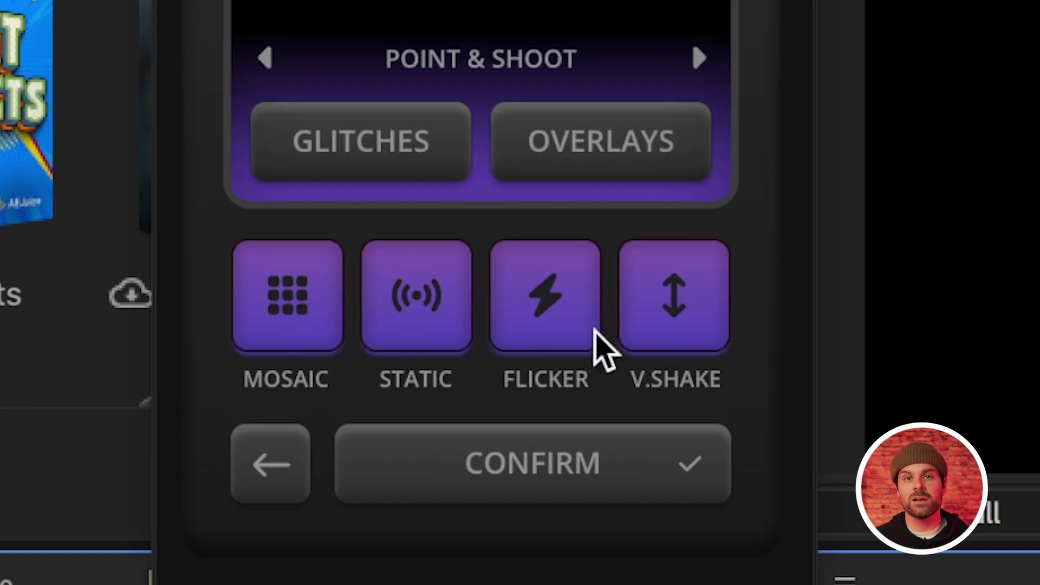
Step: Try the Mosaic, Static and flicker glitches, turning each back off
click(313, 327)
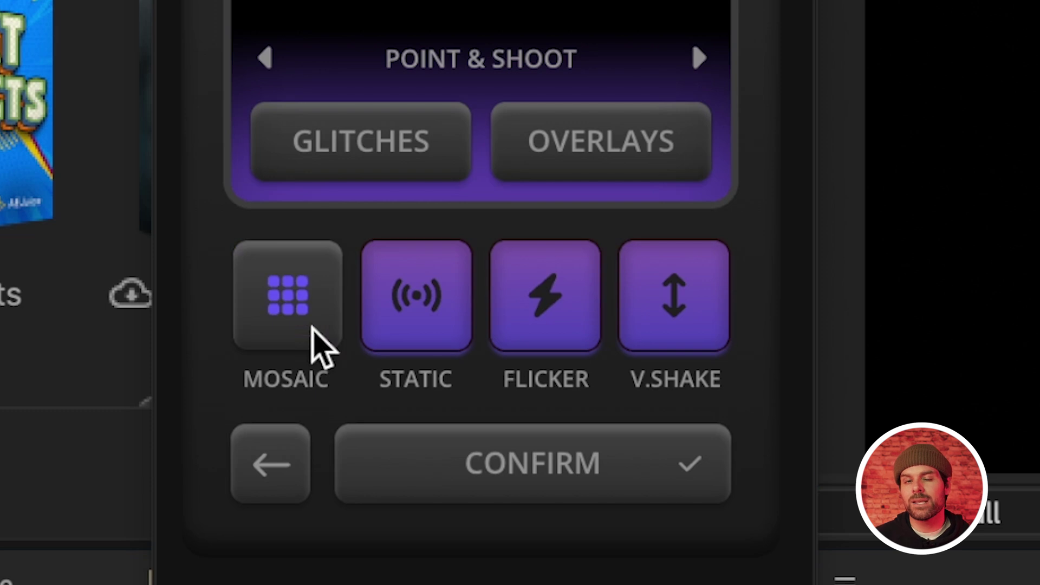
click(312, 325)
click(428, 332)
click(429, 327)
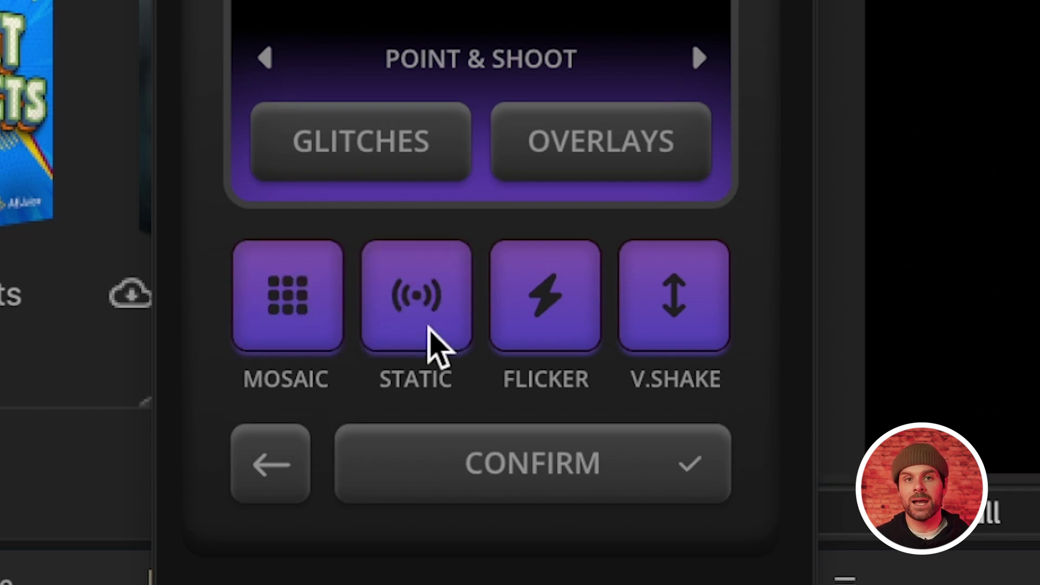
click(532, 332)
click(533, 331)
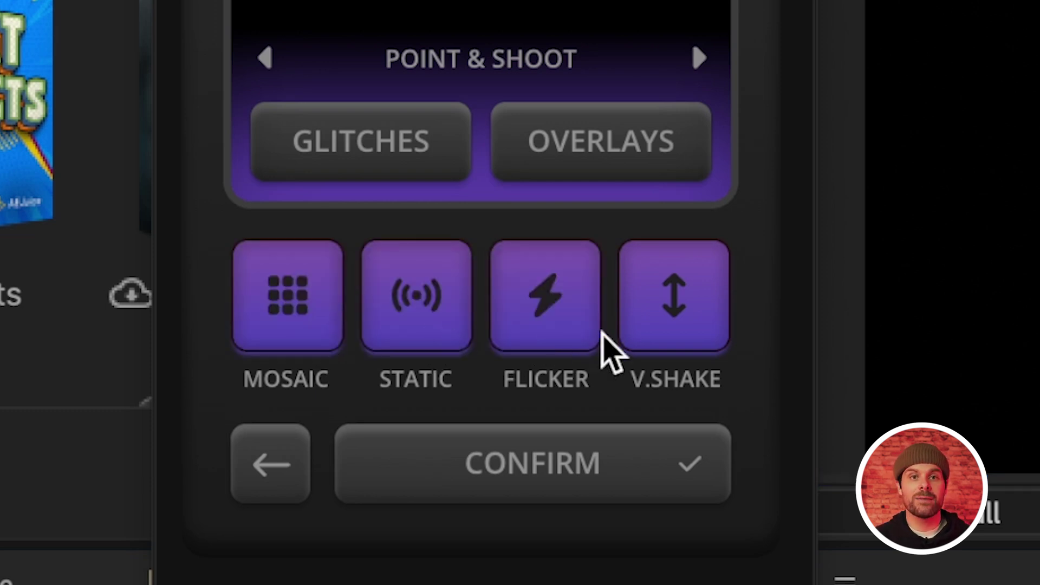
Step: Apply camcorder overlay 1 with reduced X and Y scale, leaving vertical shake off
click(674, 332)
click(675, 331)
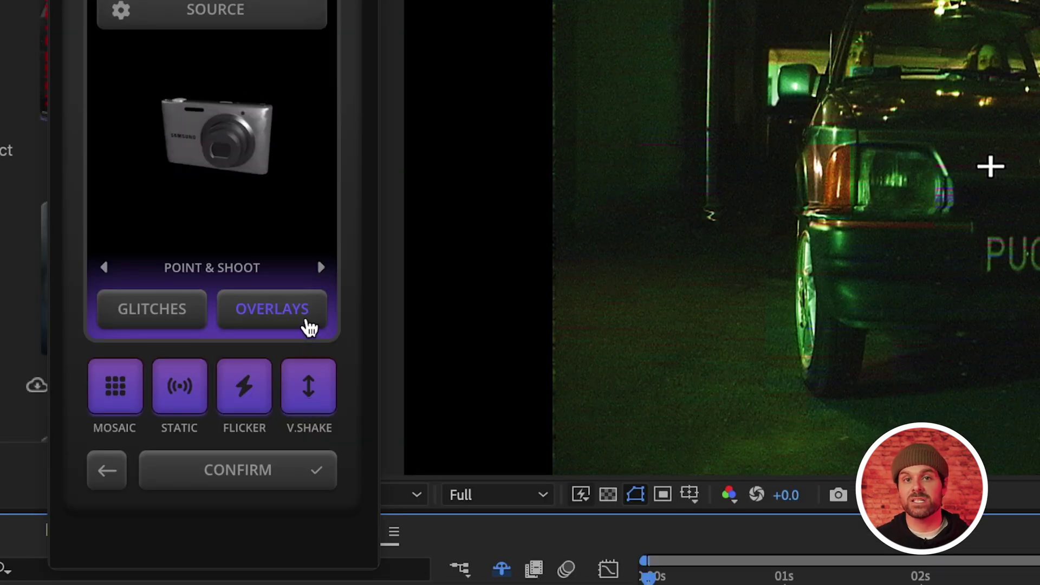
click(307, 325)
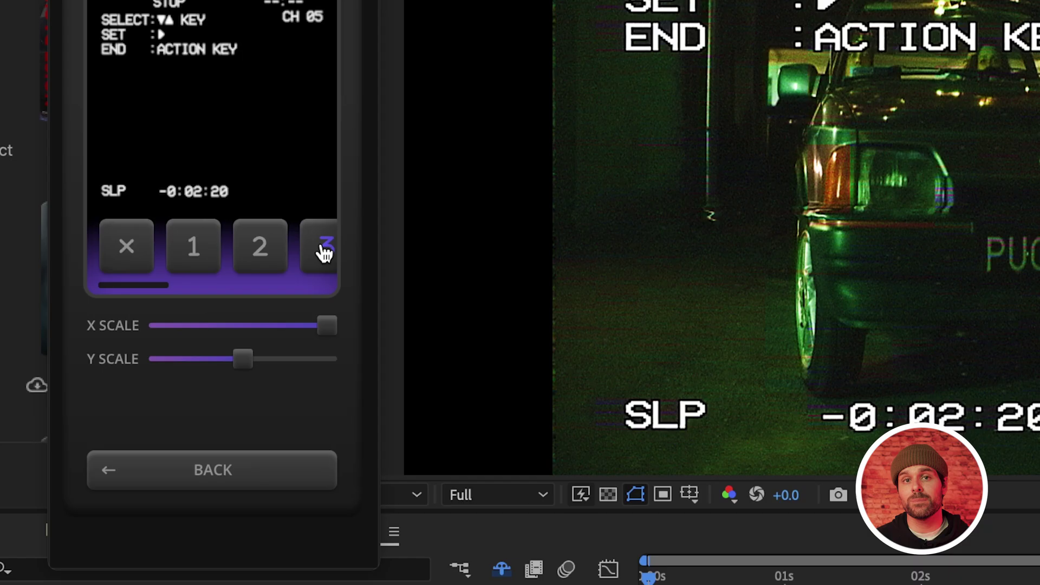
click(132, 250)
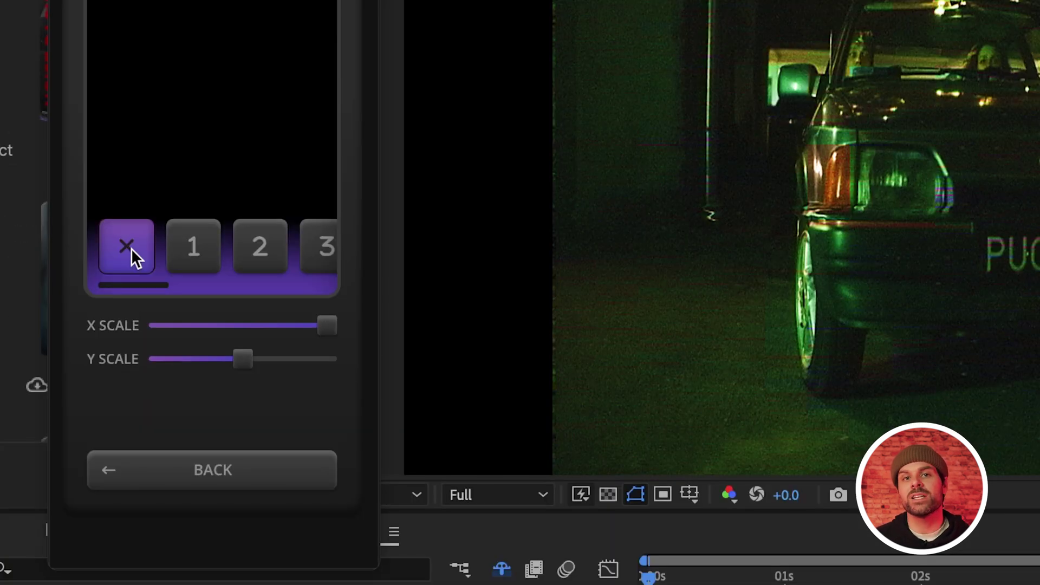
click(162, 267)
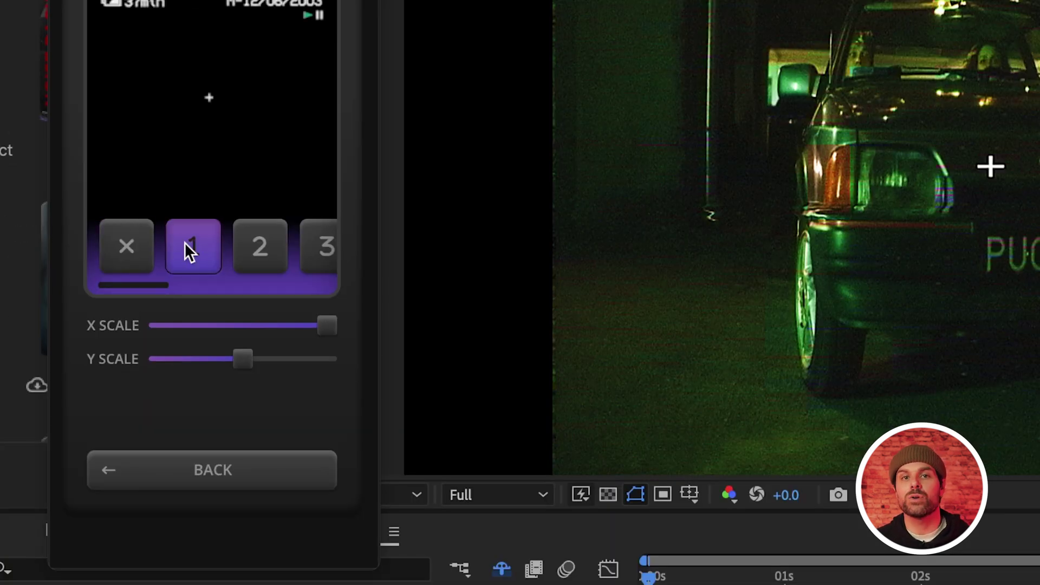
click(239, 320)
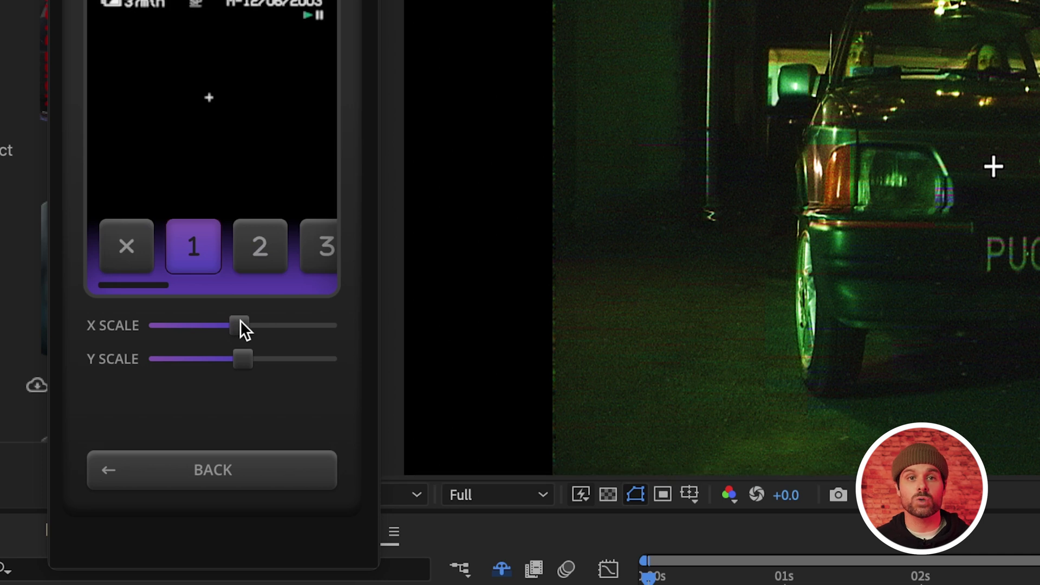
drag(239, 358, 193, 358)
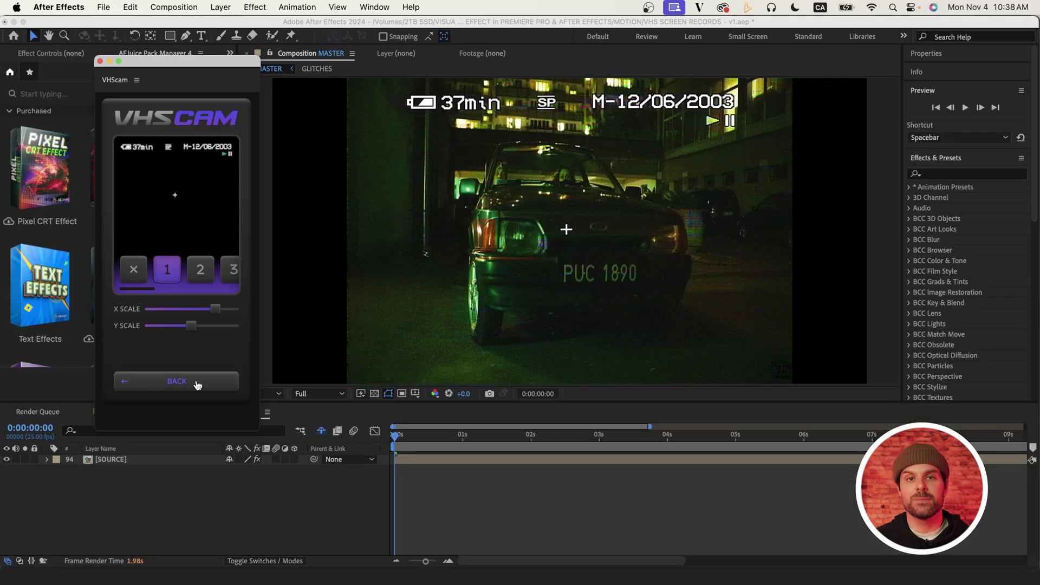
Step: Step the glitch presets from 2 to 4 and settle the Noise slider at a low amount
click(197, 382)
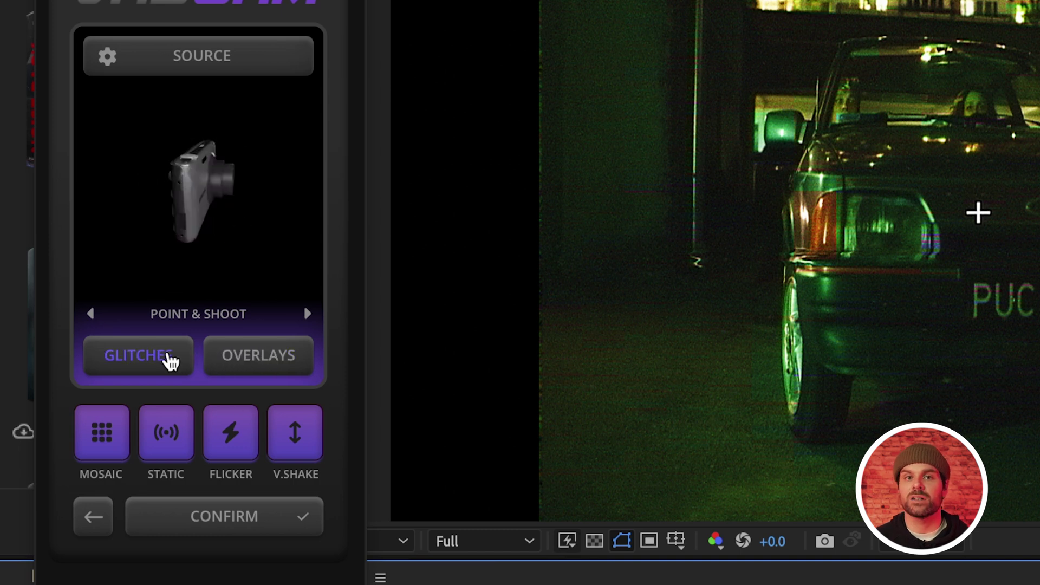
click(167, 350)
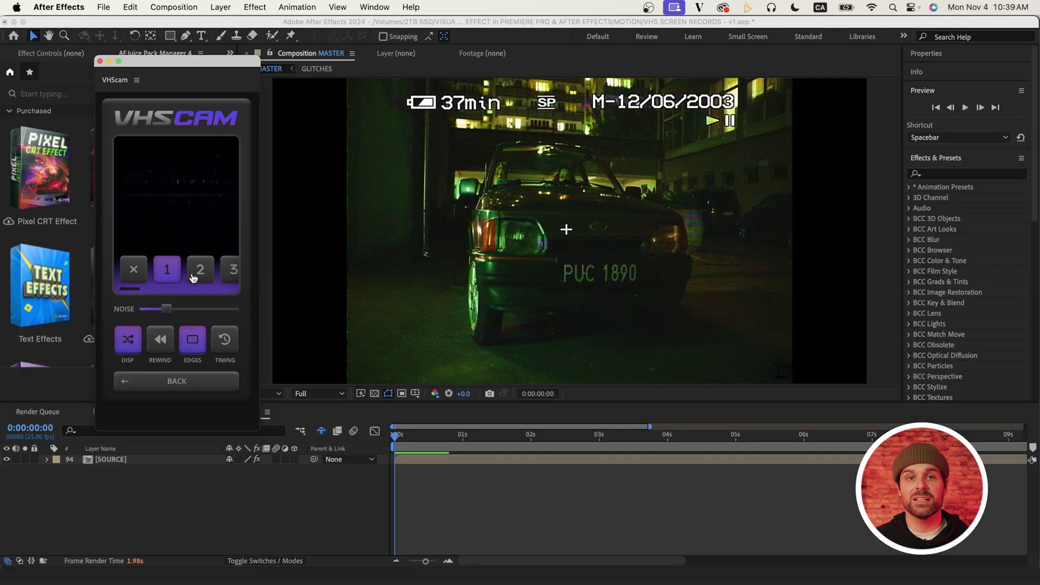
click(198, 270)
scroll(197, 272, right, 1)
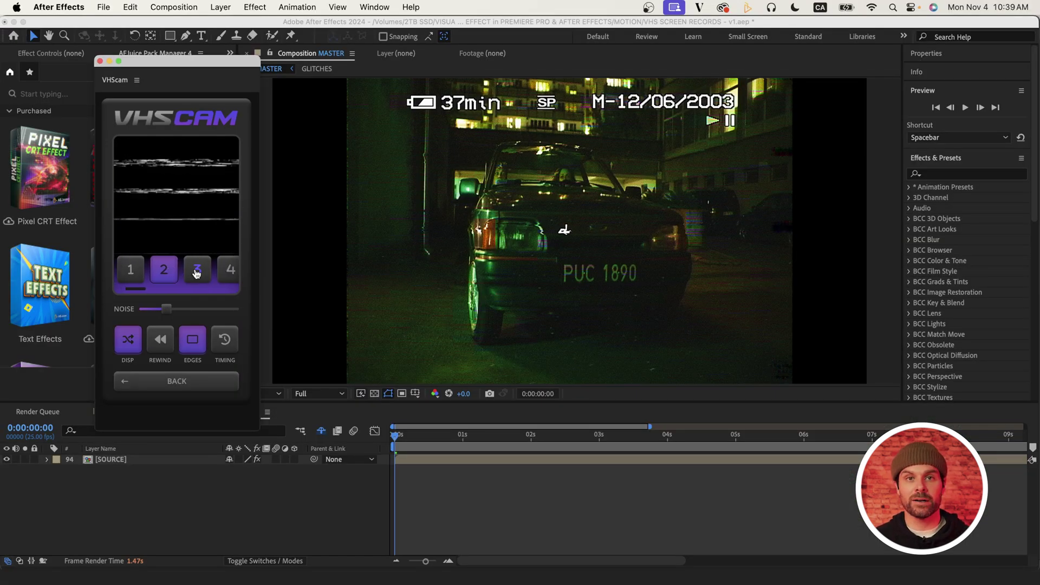
click(198, 272)
scroll(196, 272, right, 1)
click(197, 272)
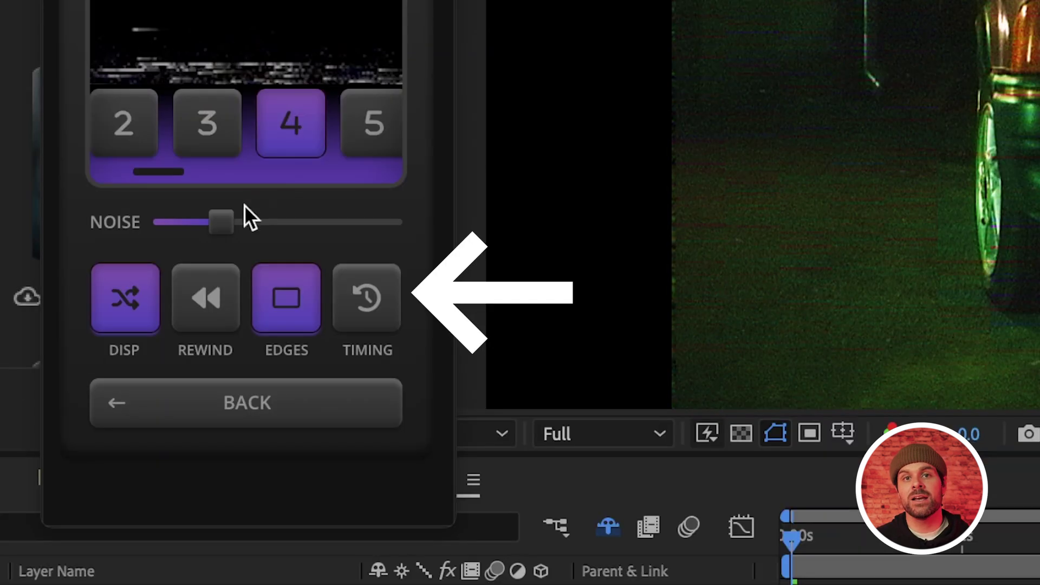
drag(167, 310, 205, 307)
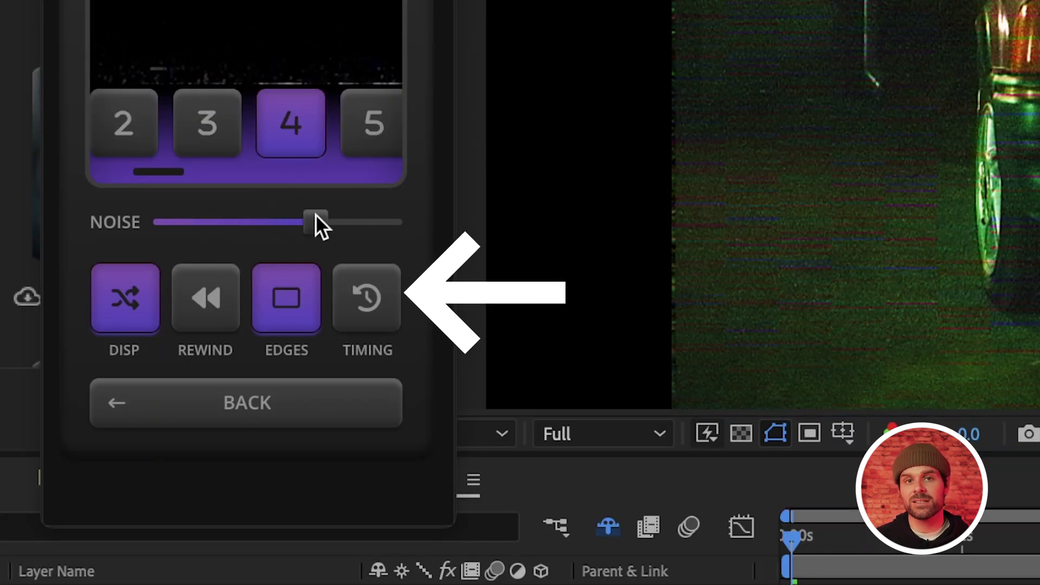
drag(316, 217, 186, 217)
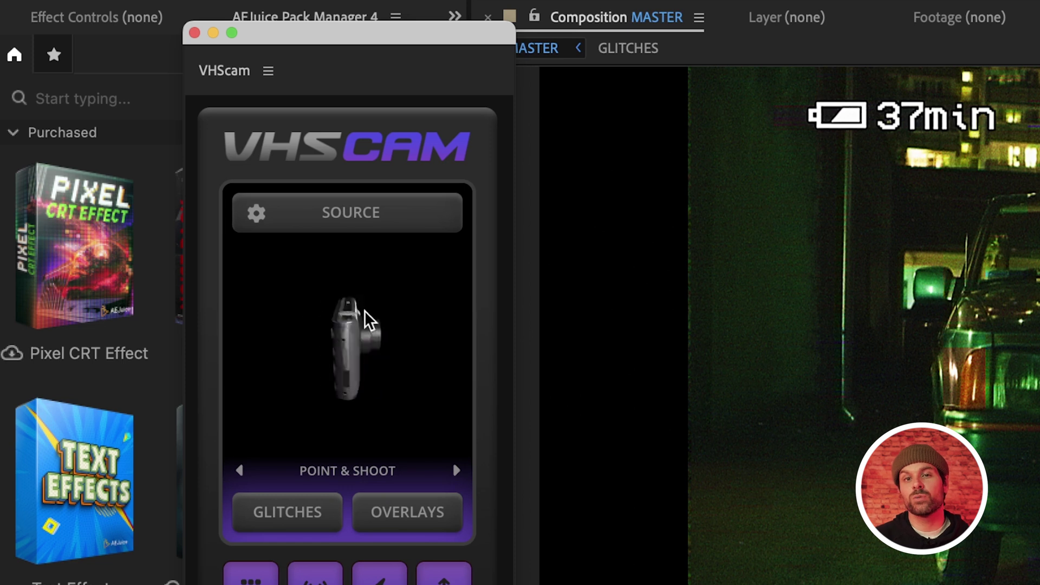
Step: Set Source interlacing to 1X and drag its scale down to a low value
click(373, 225)
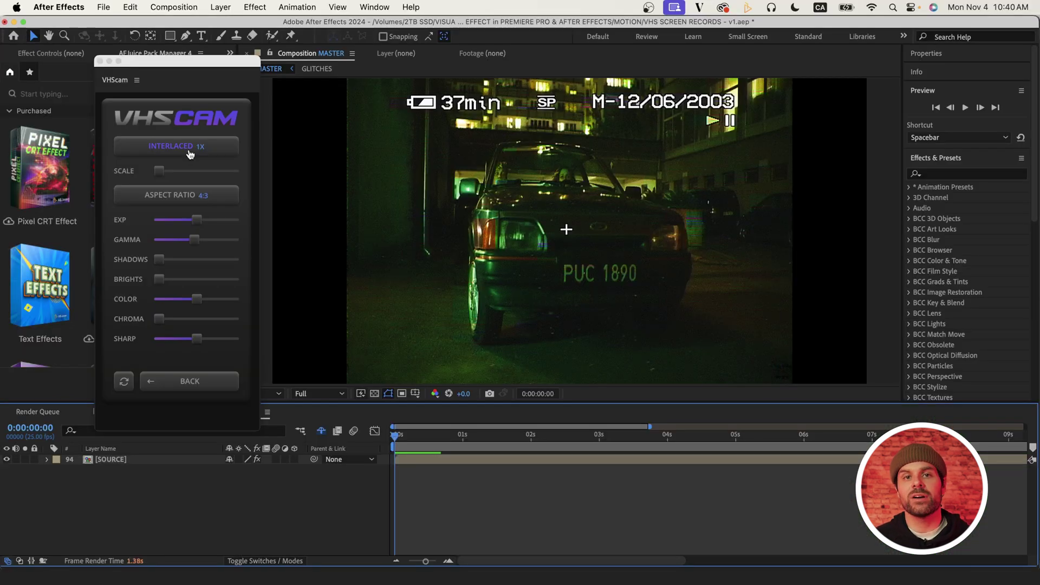
click(190, 153)
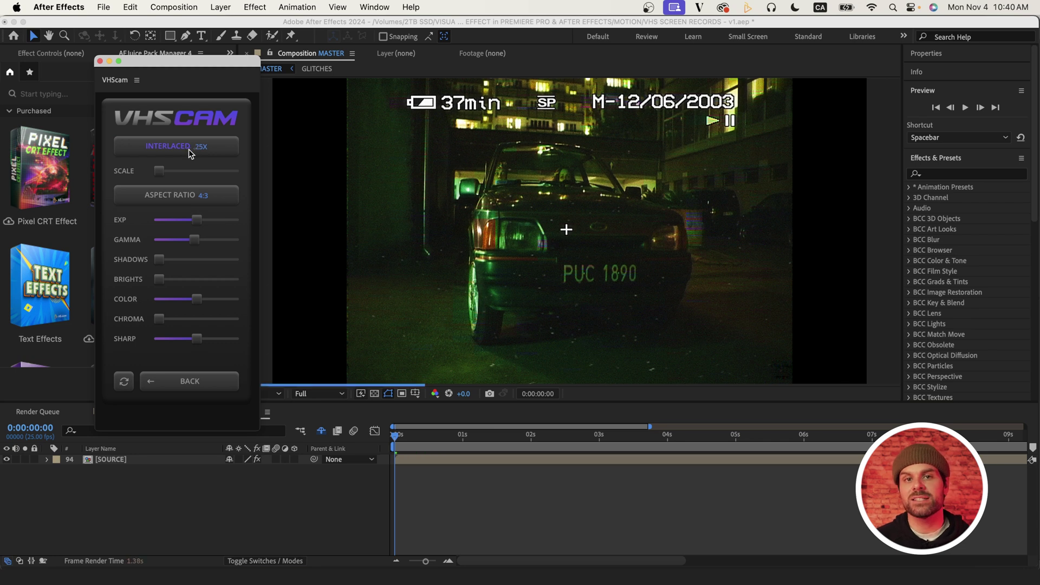
click(188, 148)
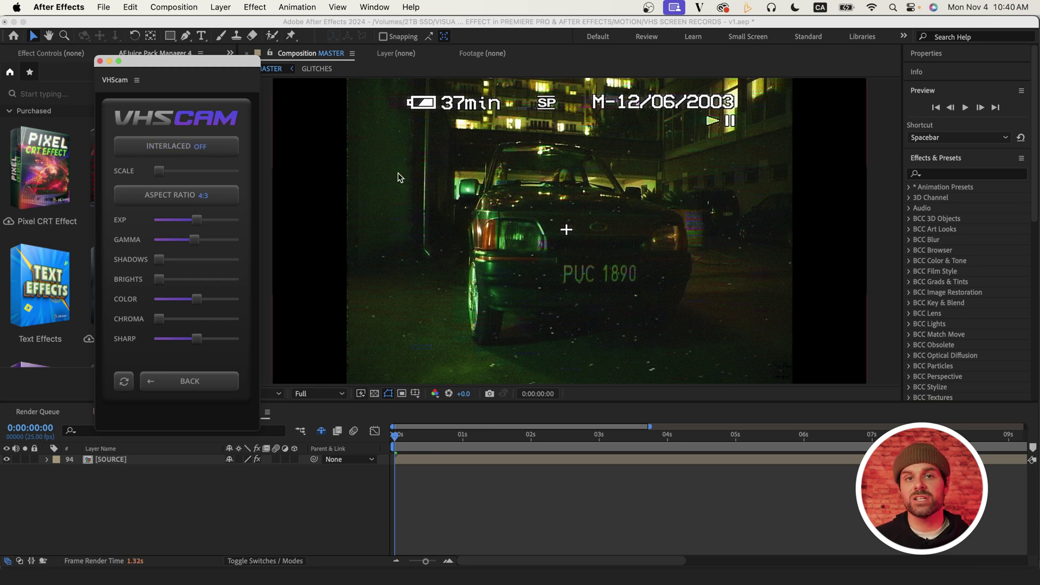
scroll(566, 227, up, 4)
click(583, 157)
key(h)
drag(581, 178, 609, 245)
click(203, 153)
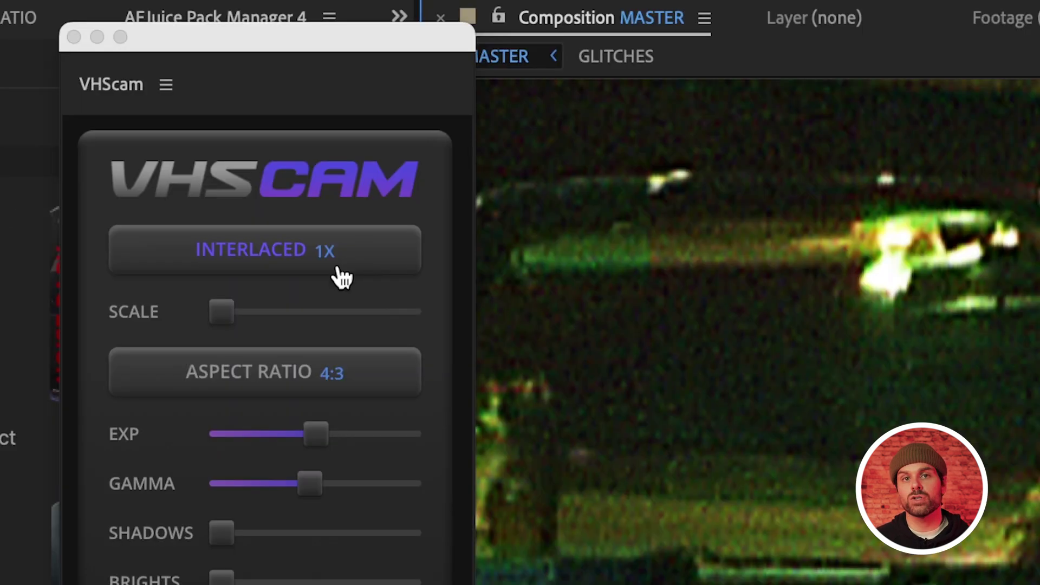
drag(158, 171, 180, 170)
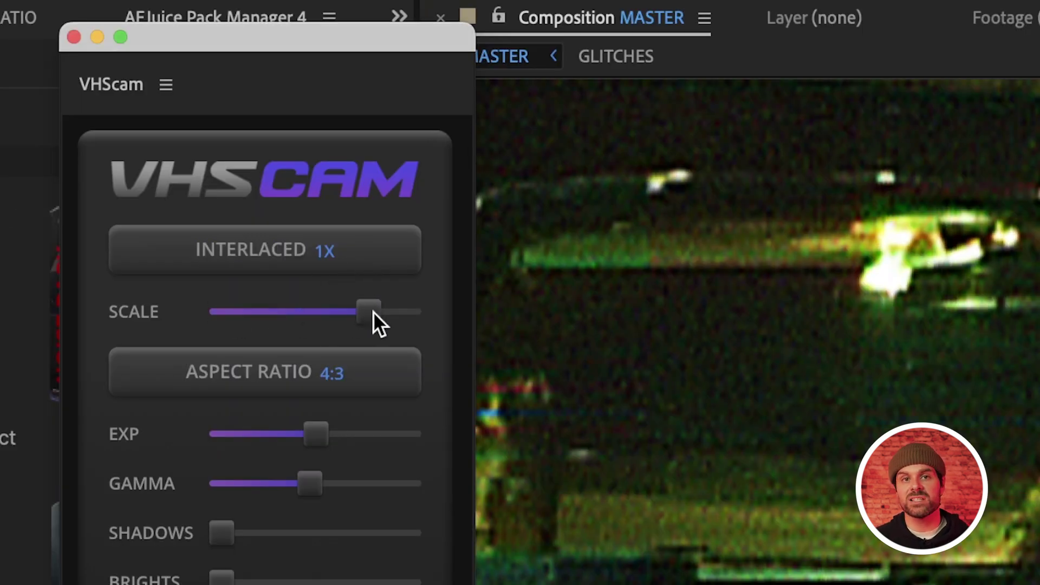
drag(373, 310, 242, 312)
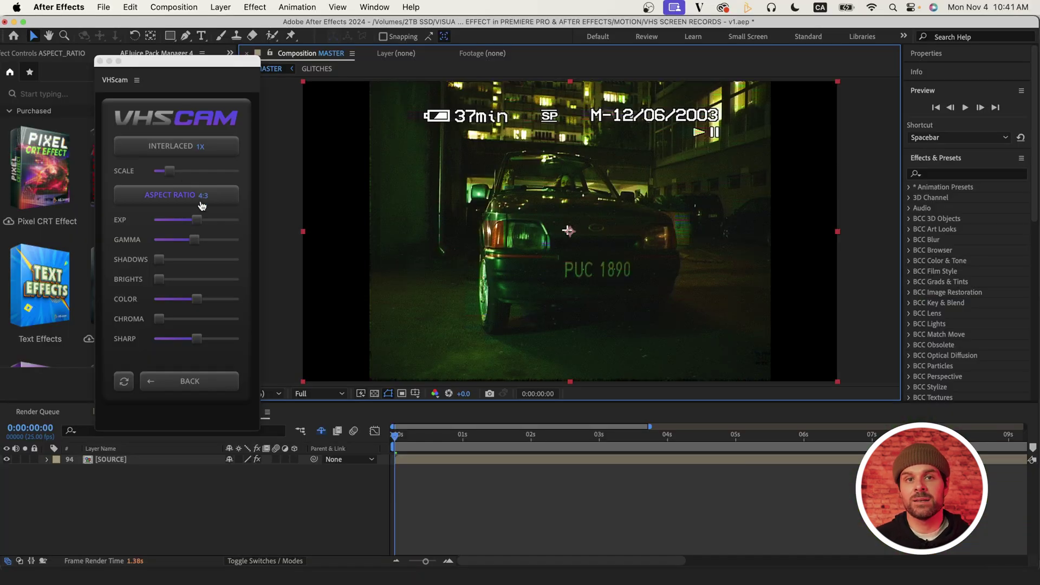
Step: Cycle the aspect ratio through 16:9, 21:9 and 1:1, returning to 4:3
click(202, 205)
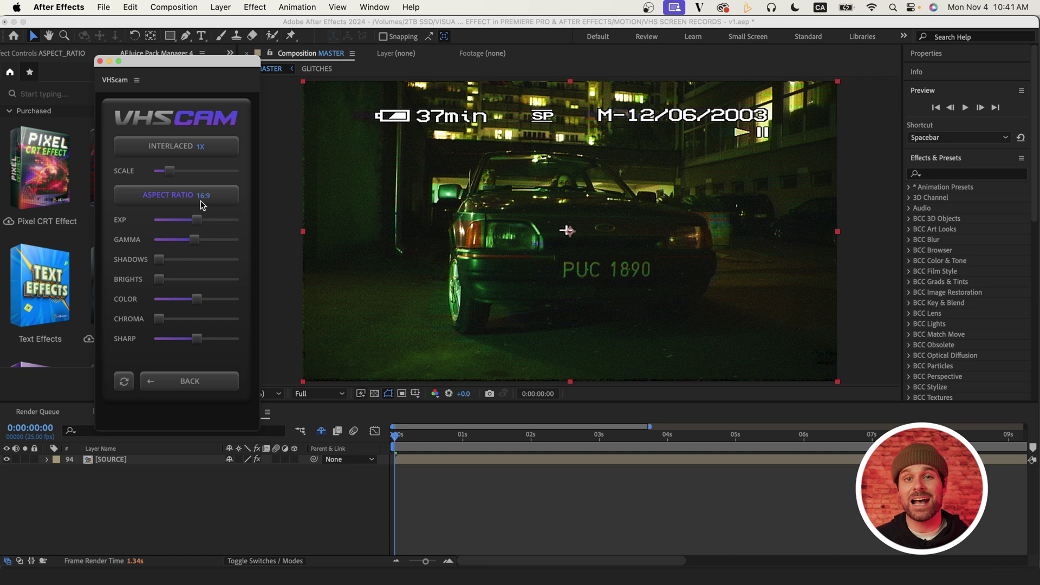
click(202, 206)
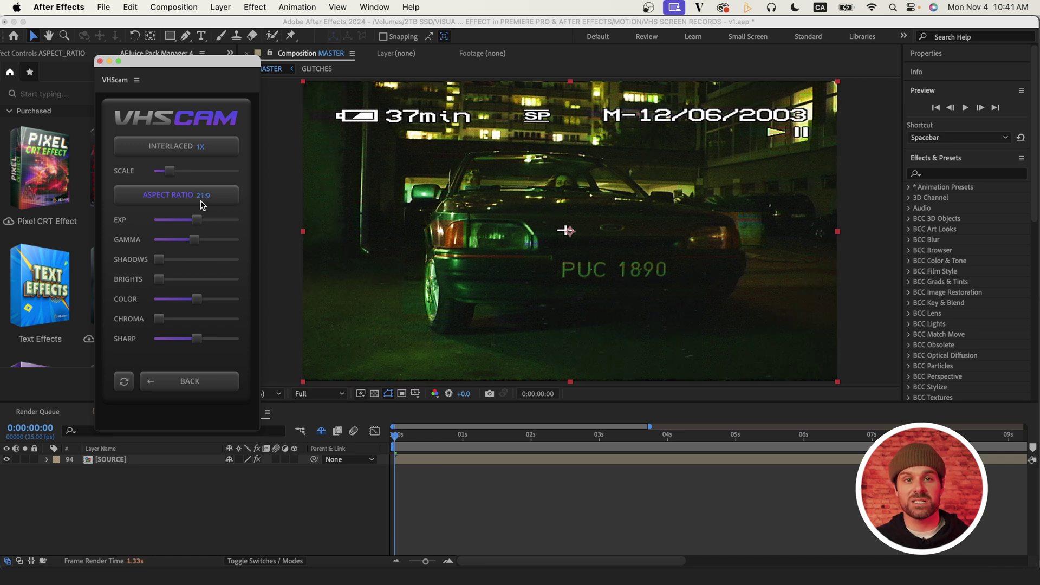
click(202, 205)
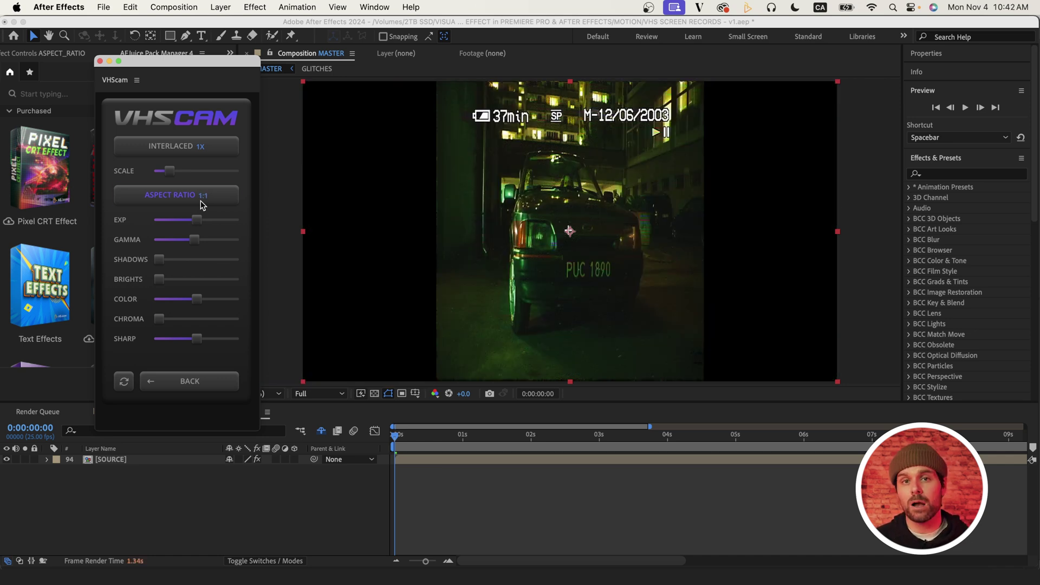
click(202, 205)
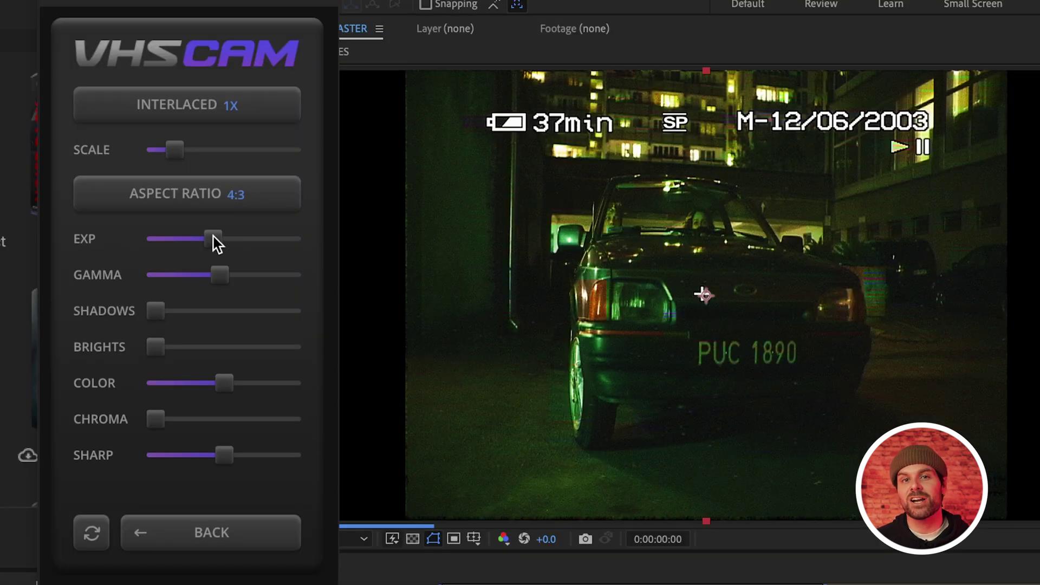
Step: Raise exposure, shadows, brights, colour, chroma and sharpness, and adjust gamma
drag(213, 236, 241, 236)
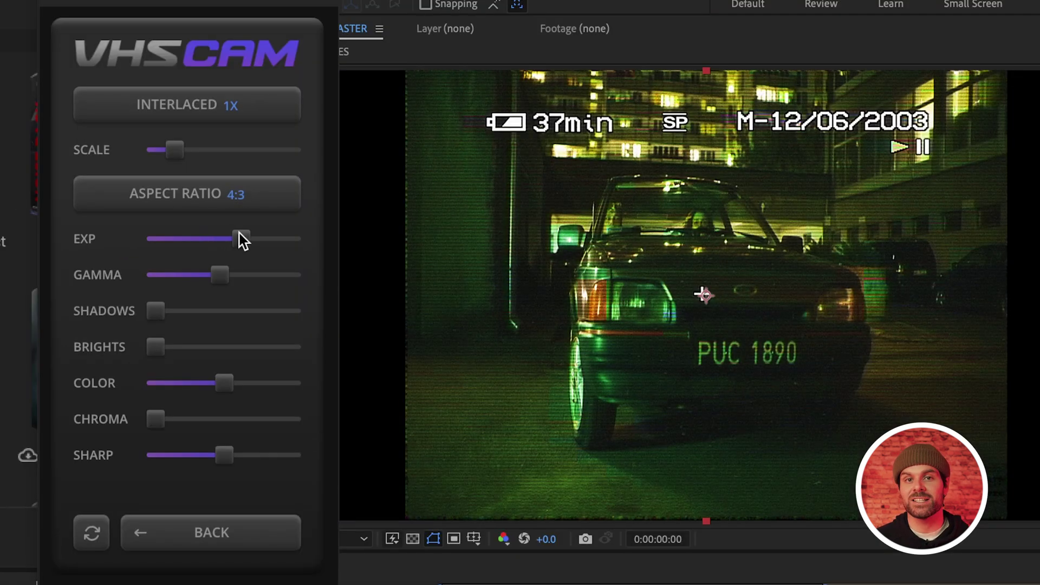
drag(193, 275, 204, 274)
drag(162, 313, 175, 312)
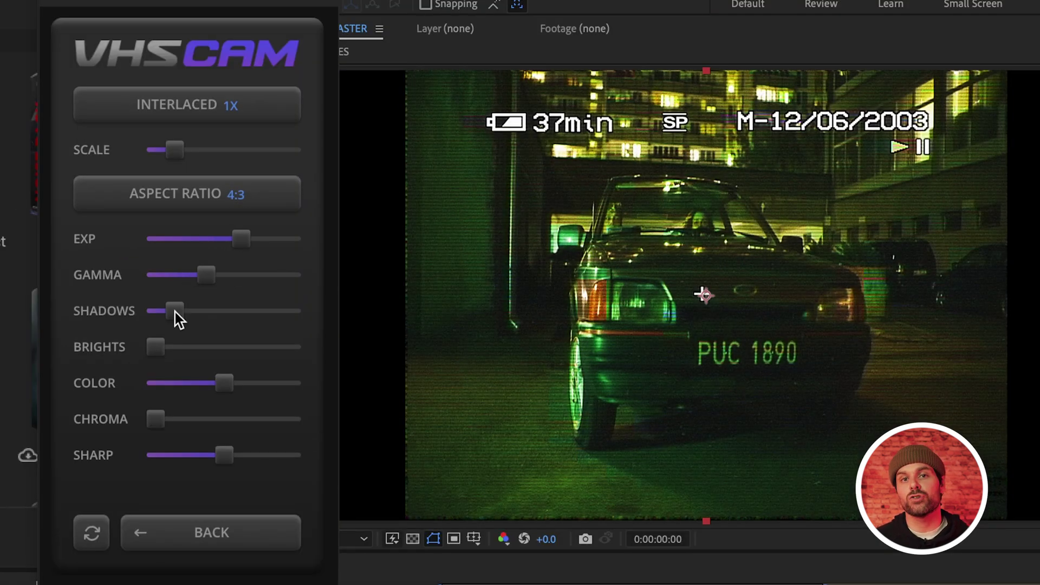
drag(156, 347, 177, 347)
drag(224, 382, 251, 375)
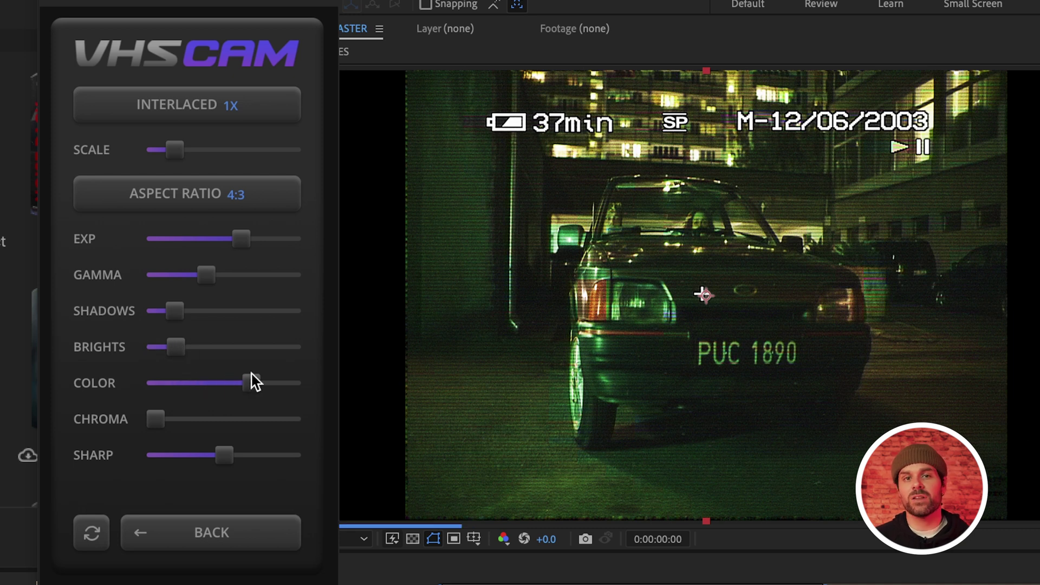
drag(188, 415, 174, 417)
drag(224, 455, 243, 457)
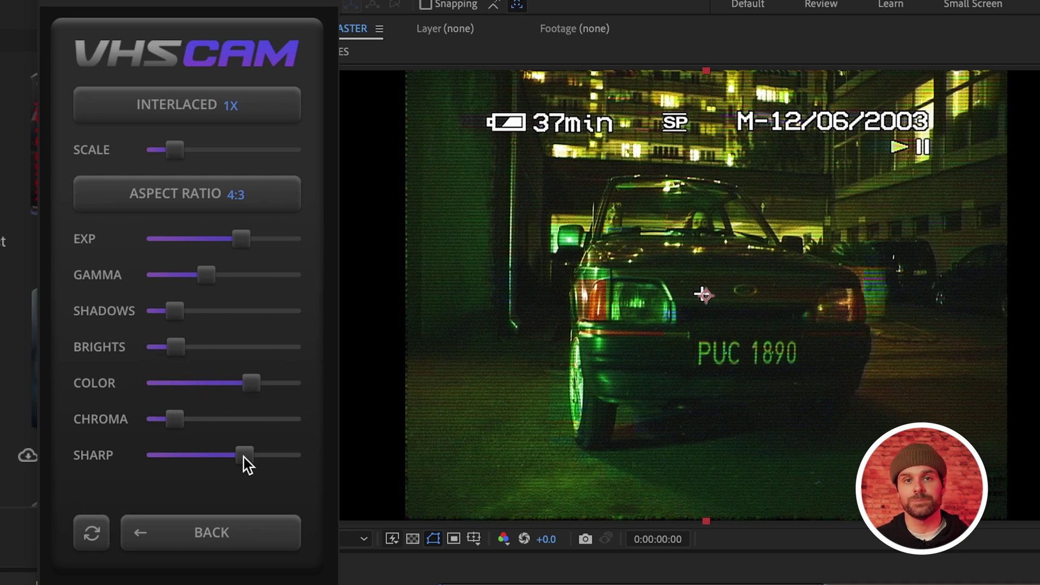